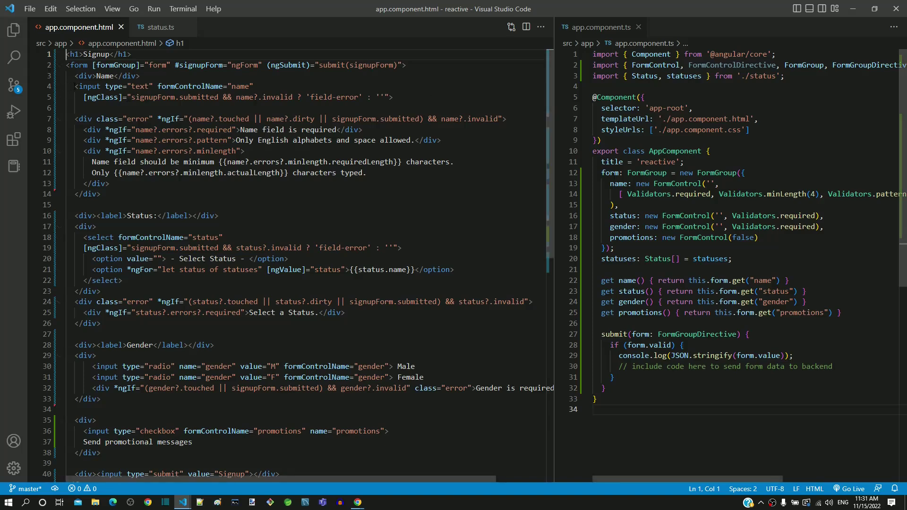
# Highlight the template's name input, status select, gender radios, promotions checkbox and [formGroup] binding.
pyautogui.moveTo(76, 86); pyautogui.dragTo(253, 86)
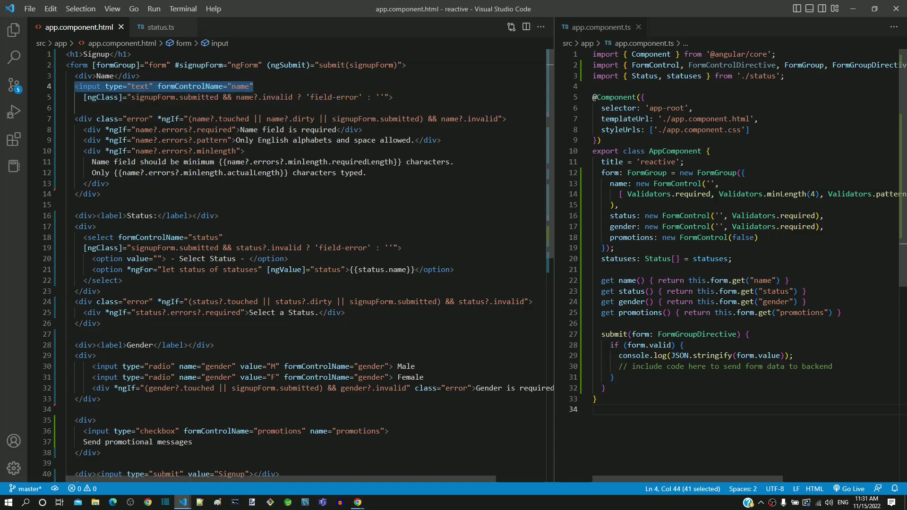
pyautogui.moveTo(84, 237); pyautogui.dragTo(140, 282)
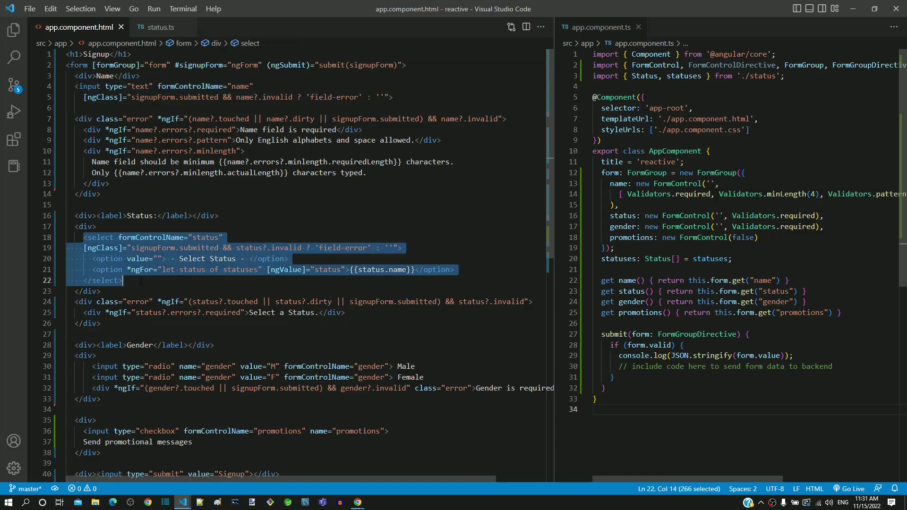
pyautogui.moveTo(89, 366); pyautogui.dragTo(423, 378)
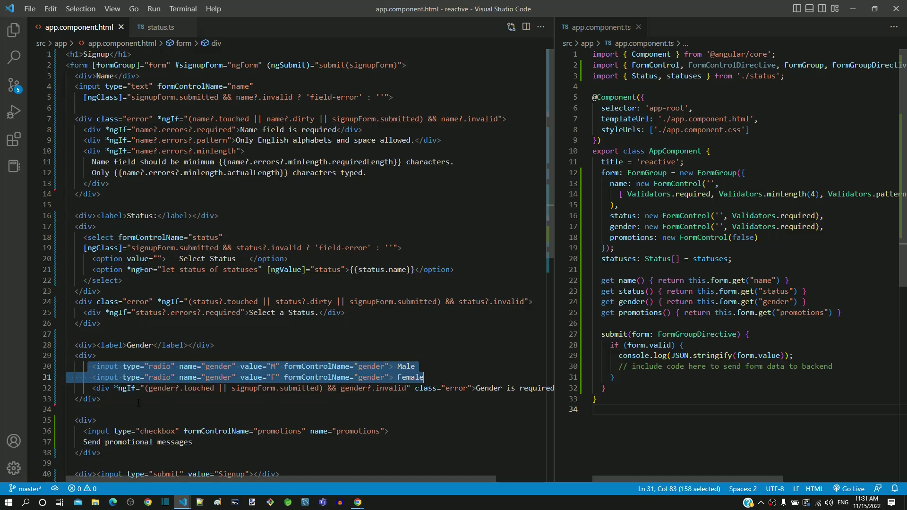
pyautogui.moveTo(83, 431); pyautogui.dragTo(216, 447)
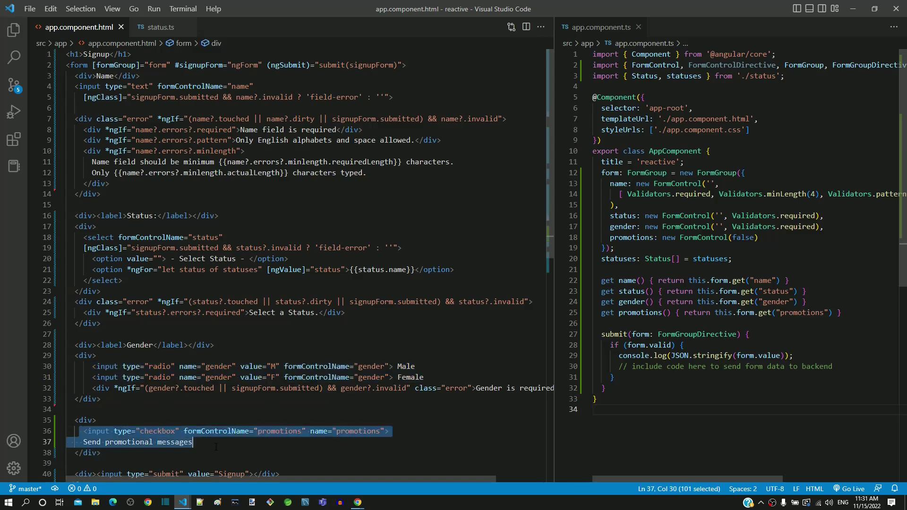
pyautogui.click(215, 447)
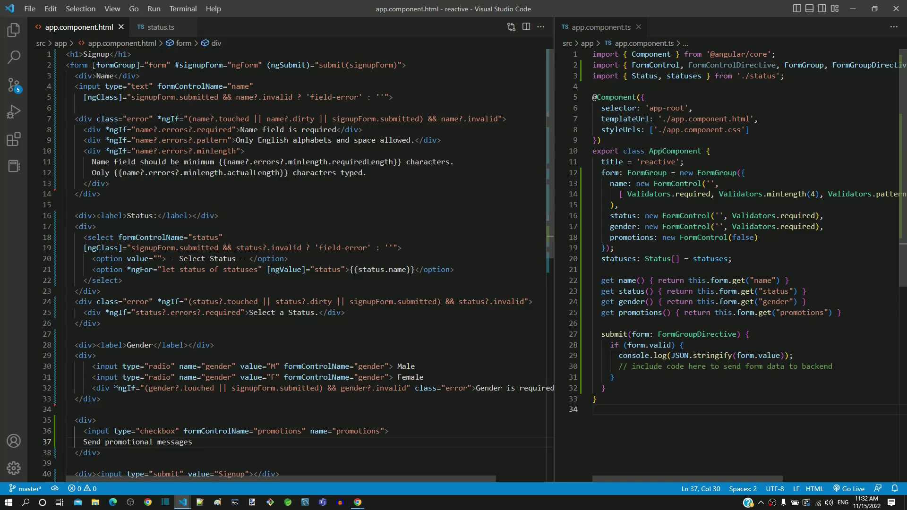
pyautogui.moveTo(93, 65); pyautogui.dragTo(142, 65)
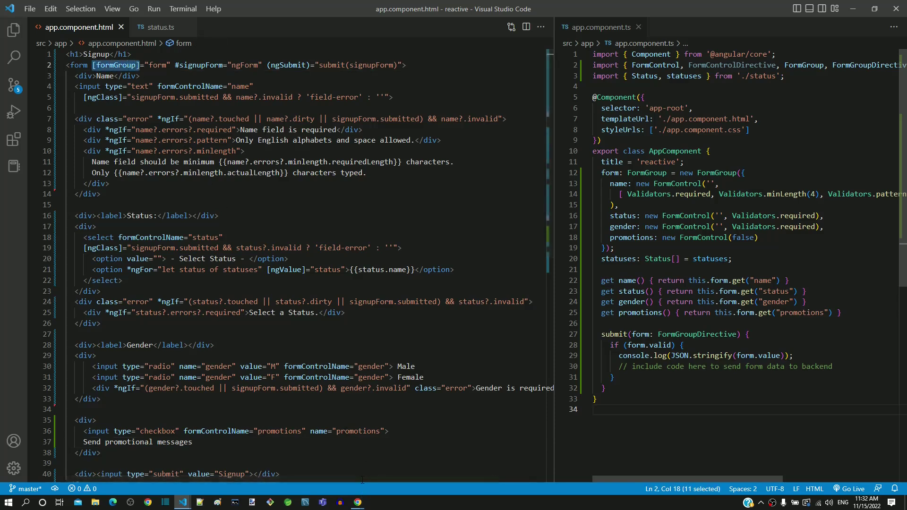
# Consult the FormGroupDirective reference page in Chrome, then minimize the browser.
pyautogui.moveTo(358, 502)
pyautogui.click(390, 472)
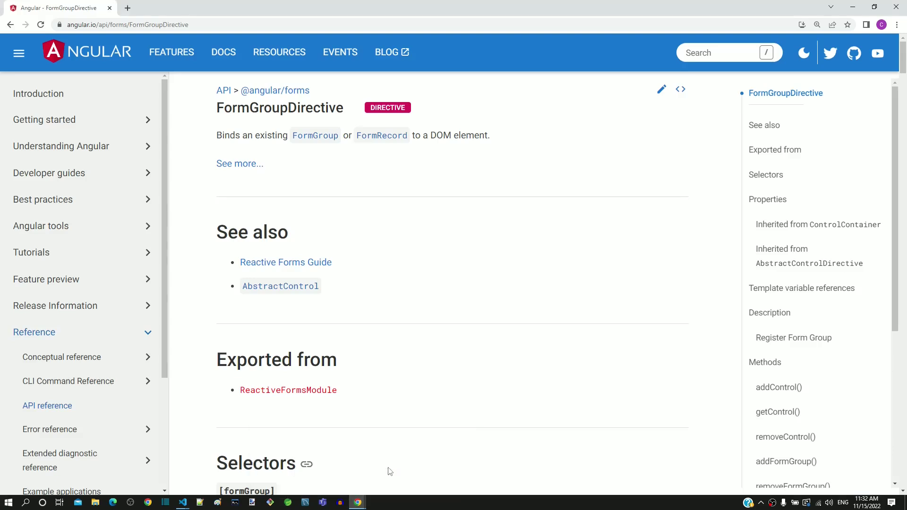
pyautogui.doubleClick(298, 106)
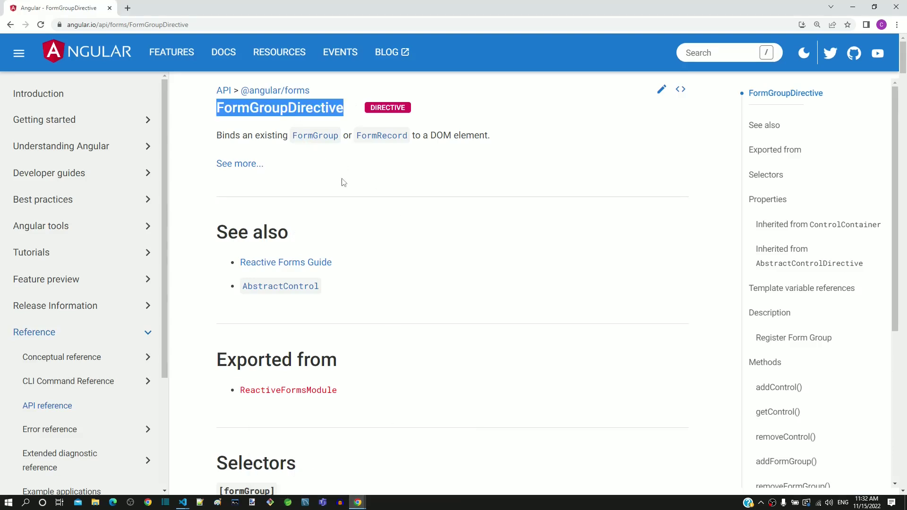
pyautogui.click(344, 182)
pyautogui.scroll(-3, 347, 179)
pyautogui.scroll(-3, 347, 176)
pyautogui.scroll(-2, 346, 175)
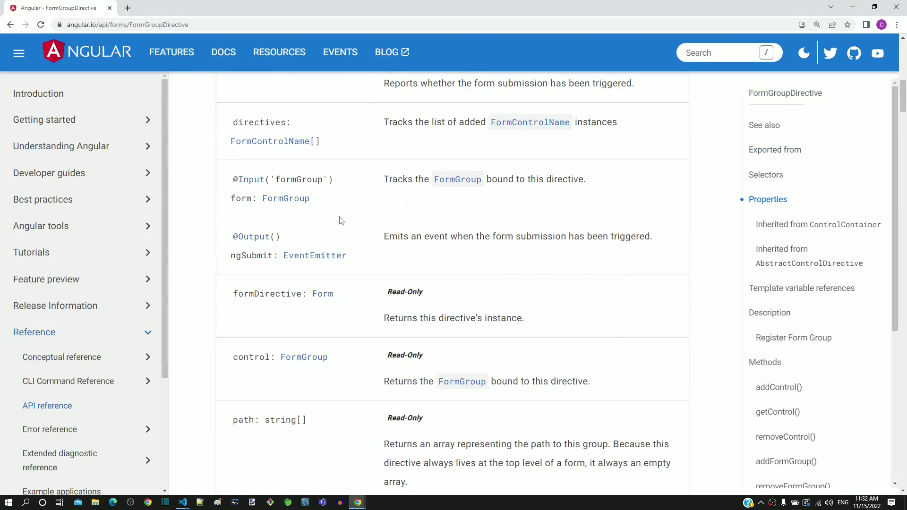
pyautogui.moveTo(224, 258); pyautogui.dragTo(358, 256)
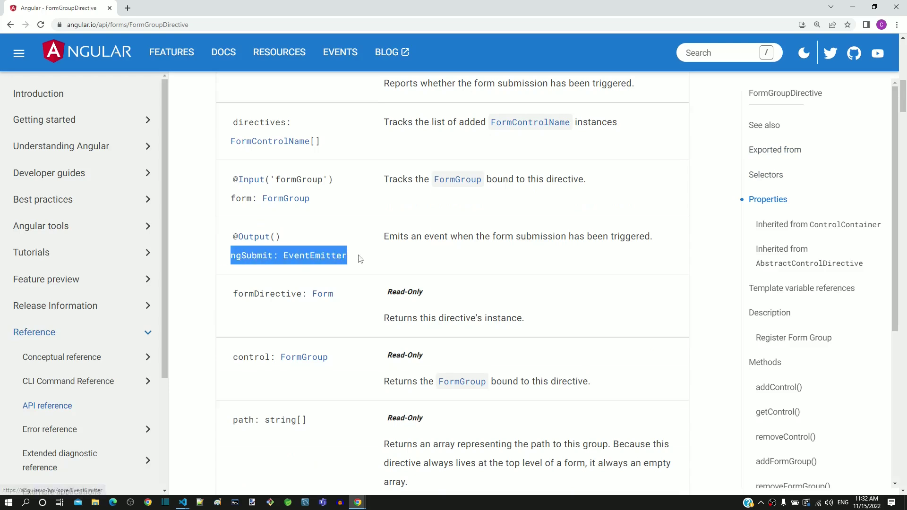
pyautogui.click(853, 7)
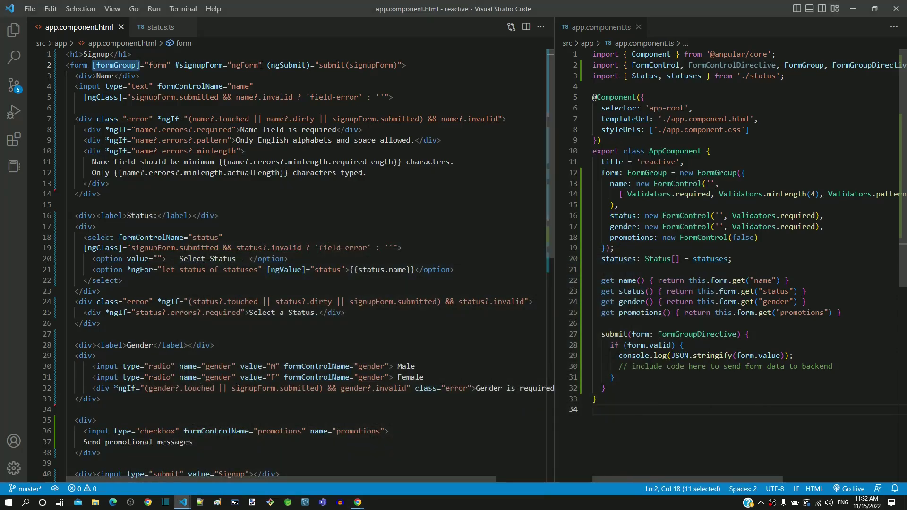
pyautogui.moveTo(266, 65); pyautogui.dragTo(310, 65)
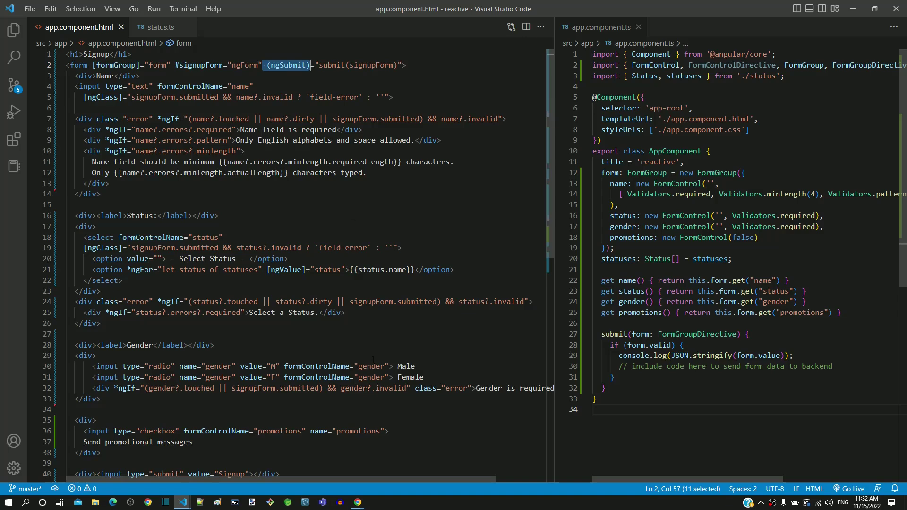
pyautogui.click(183, 503)
pyautogui.click(212, 468)
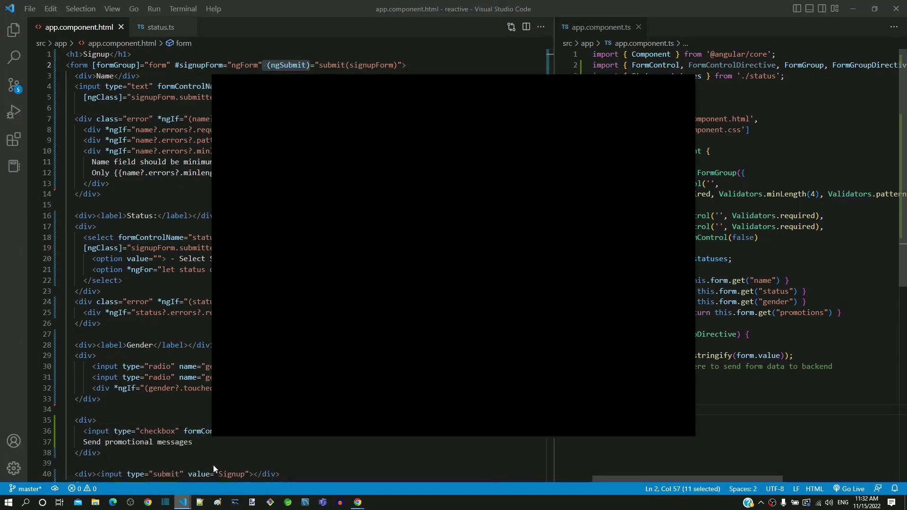
pyautogui.click(452, 139)
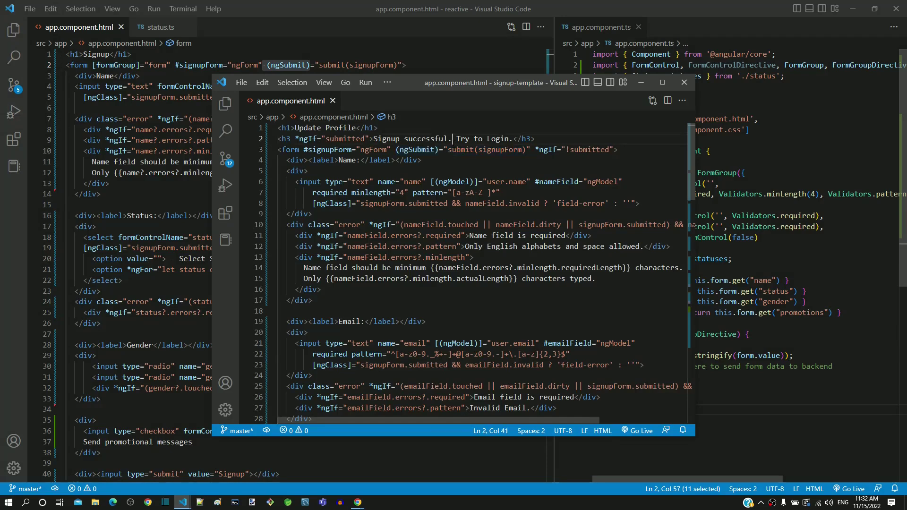
pyautogui.moveTo(396, 149); pyautogui.dragTo(531, 150)
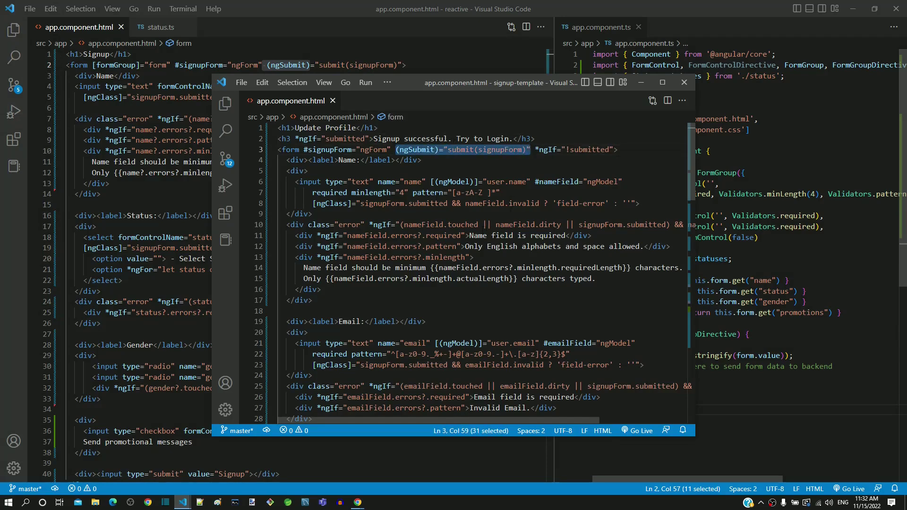
pyautogui.click(643, 83)
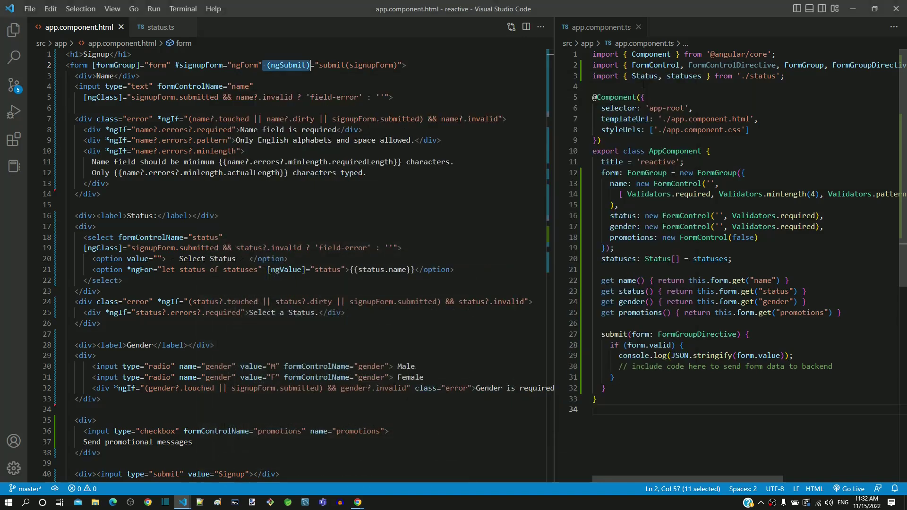
pyautogui.click(372, 65)
pyautogui.moveTo(262, 65); pyautogui.dragTo(310, 66)
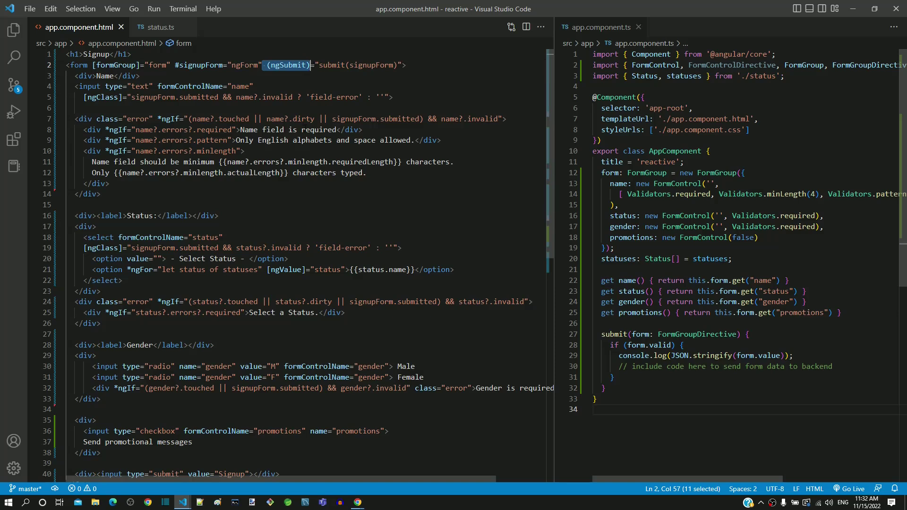
pyautogui.moveTo(319, 66); pyautogui.dragTo(349, 65)
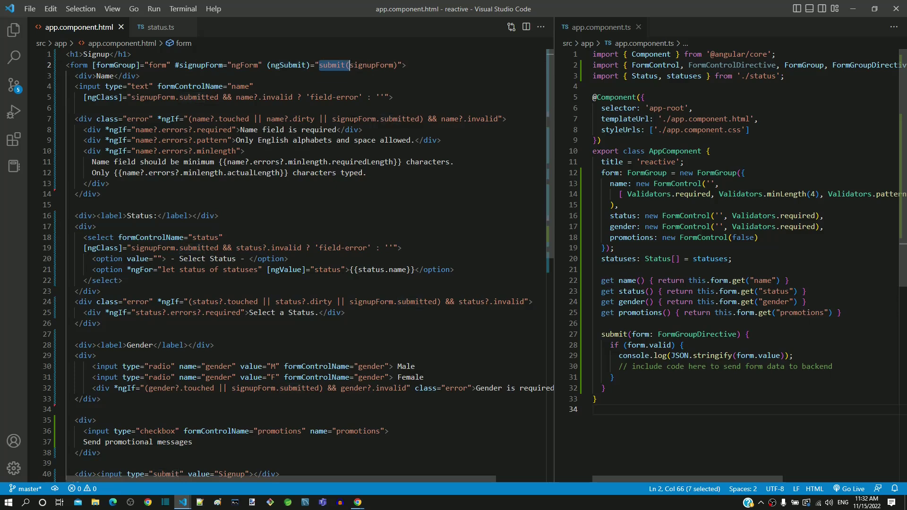
pyautogui.moveTo(175, 66); pyautogui.dragTo(224, 66)
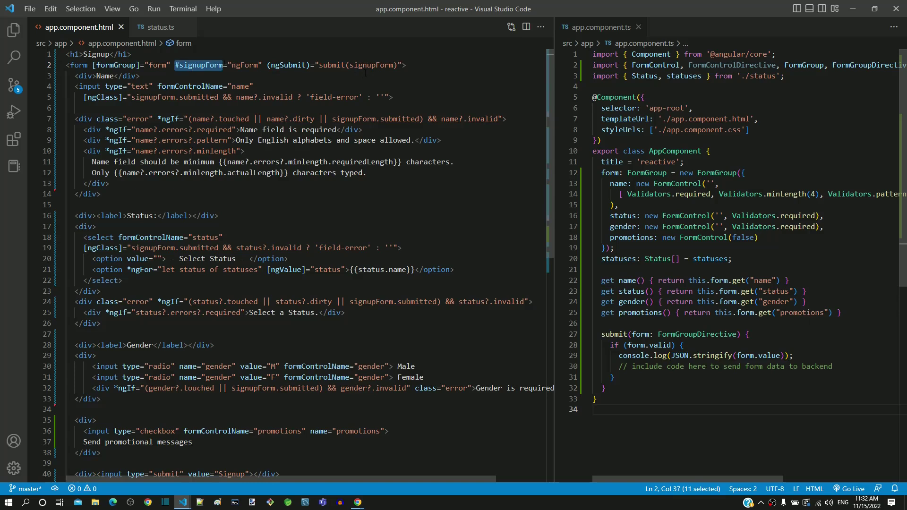
pyautogui.moveTo(349, 65); pyautogui.dragTo(395, 66)
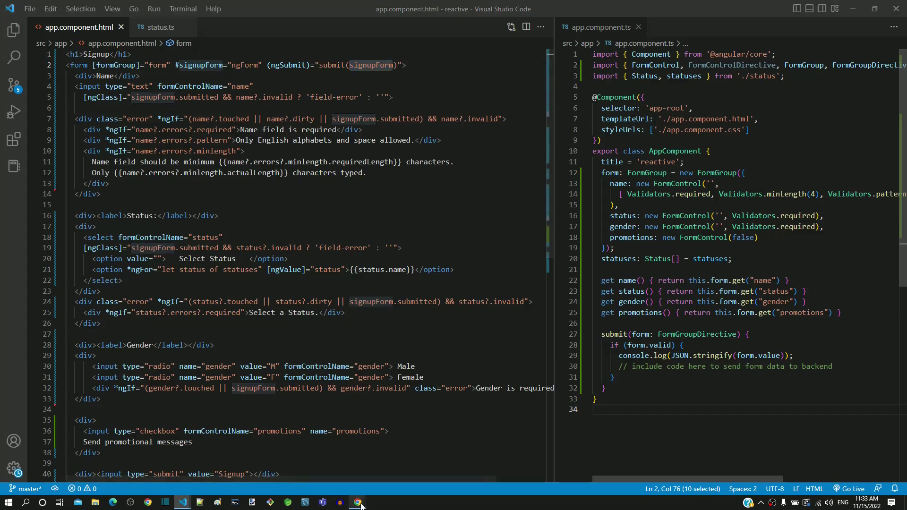
pyautogui.moveTo(358, 503)
pyautogui.click(381, 462)
pyautogui.doubleClick(321, 107)
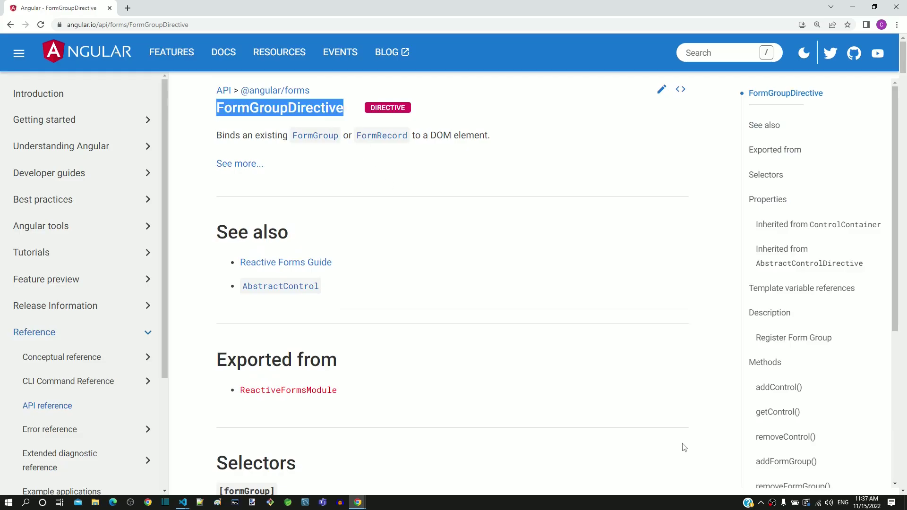
pyautogui.hotkey('alt', 'Tab')
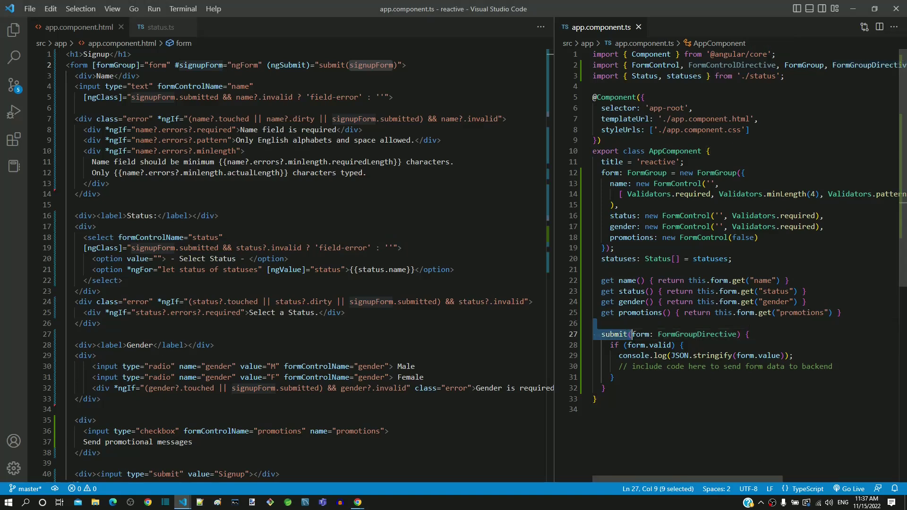
pyautogui.moveTo(623, 326); pyautogui.dragTo(645, 394)
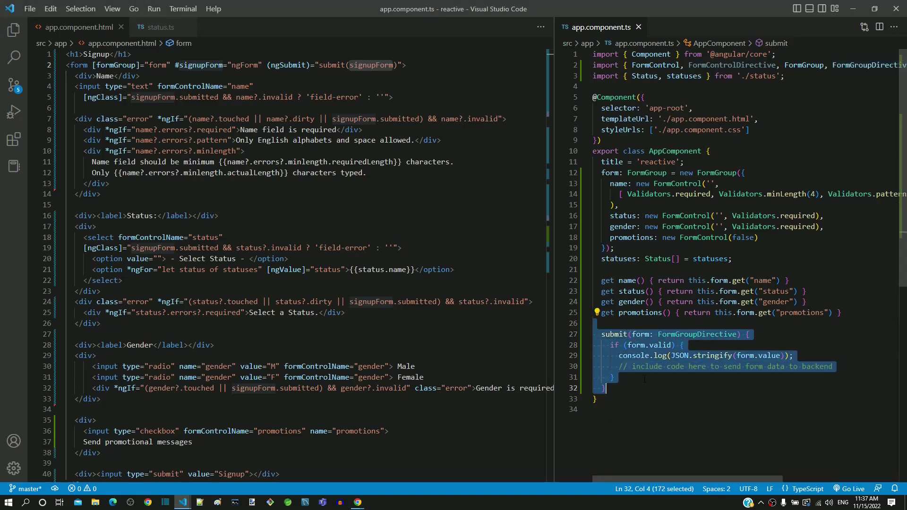
pyautogui.click(642, 392)
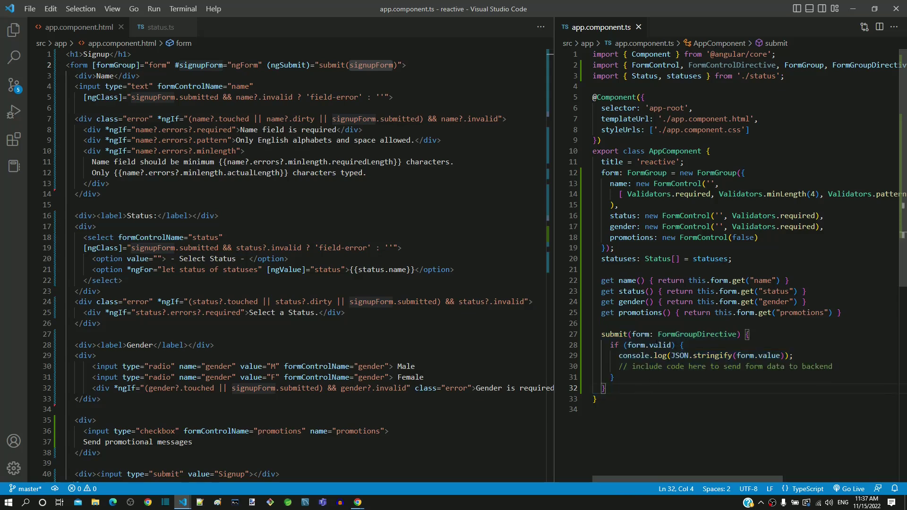
pyautogui.moveTo(633, 334); pyautogui.dragTo(738, 334)
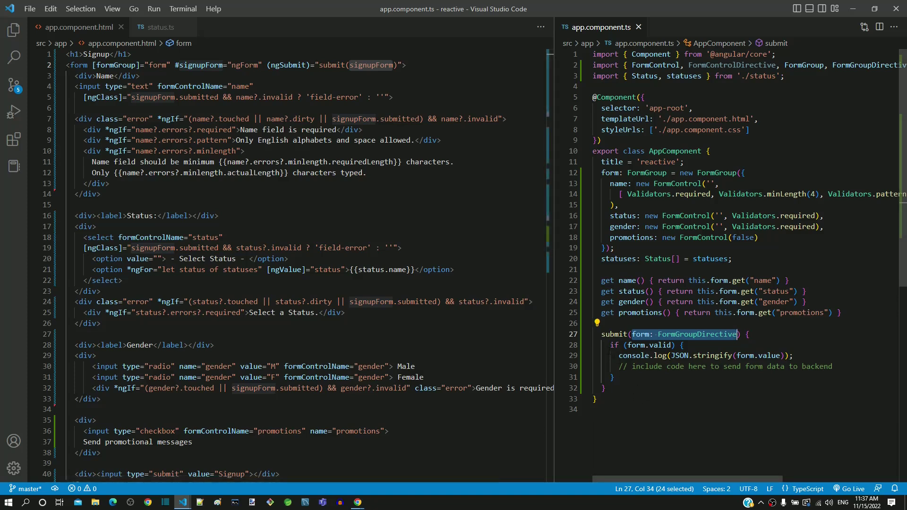
pyautogui.moveTo(625, 345)
pyautogui.mouseDown()
pyautogui.moveTo(608, 345)
pyautogui.moveTo(685, 345)
pyautogui.mouseUp()
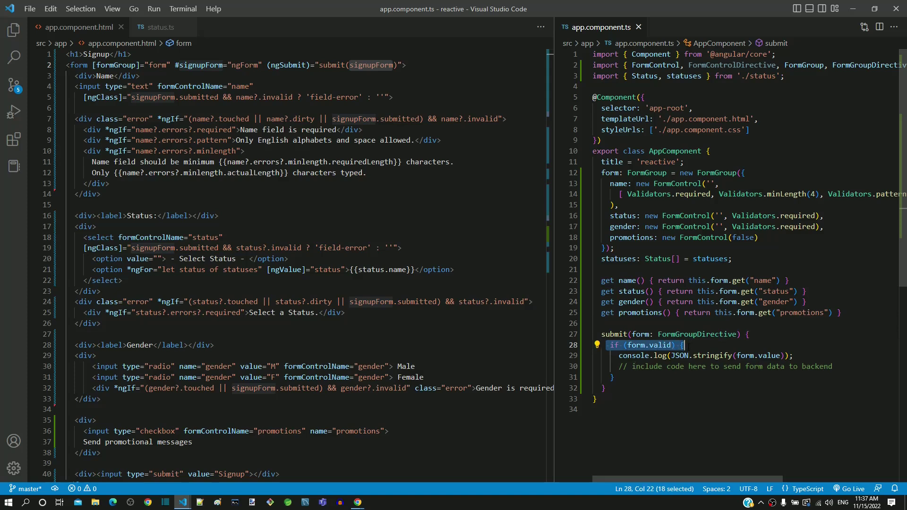
pyautogui.moveTo(686, 345); pyautogui.dragTo(802, 357)
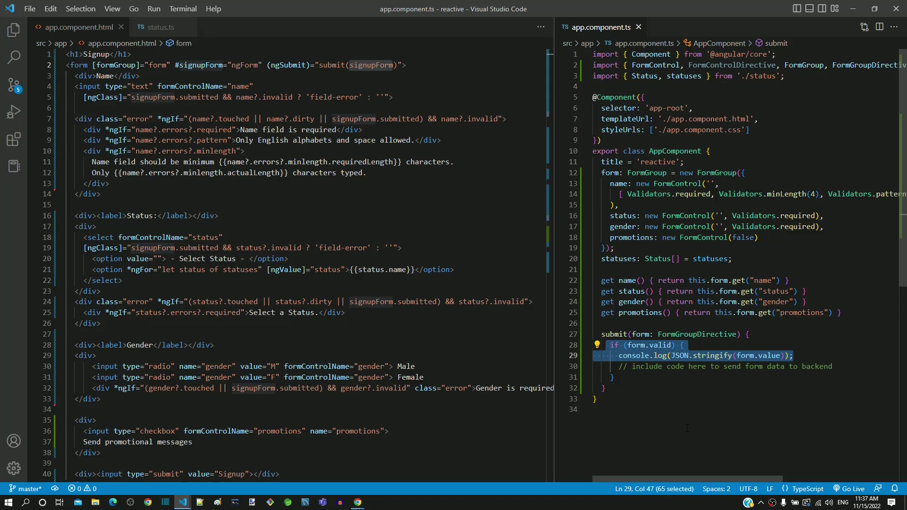
pyautogui.click(672, 434)
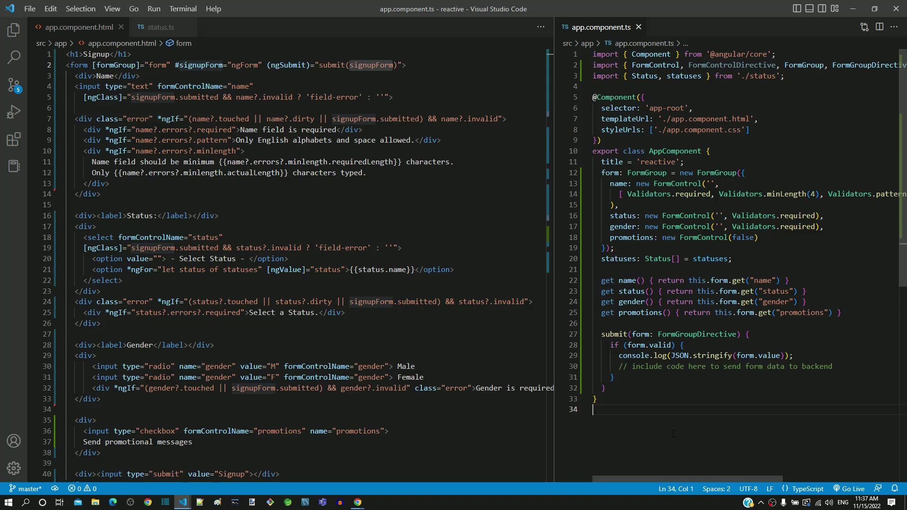
pyautogui.moveTo(358, 502)
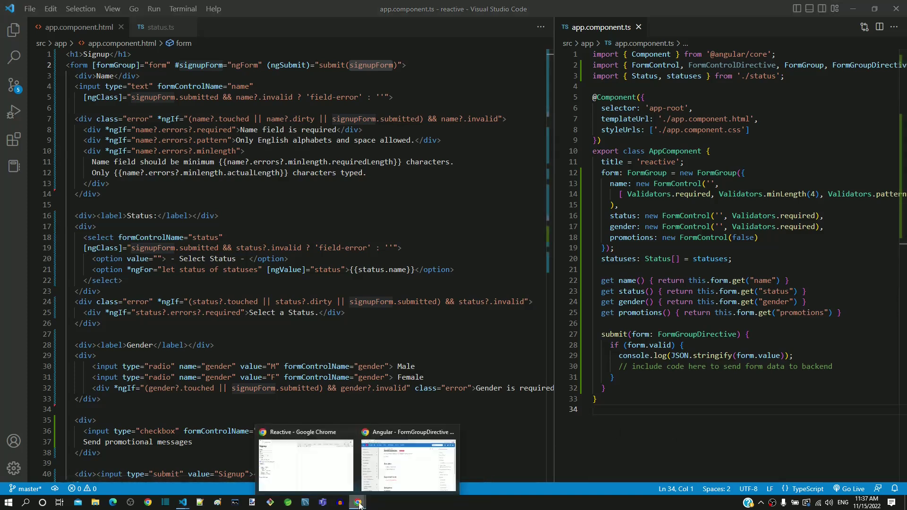
# Shorten the Name field to 'Joh' and submit the invalid form twice.
pyautogui.click(305, 464)
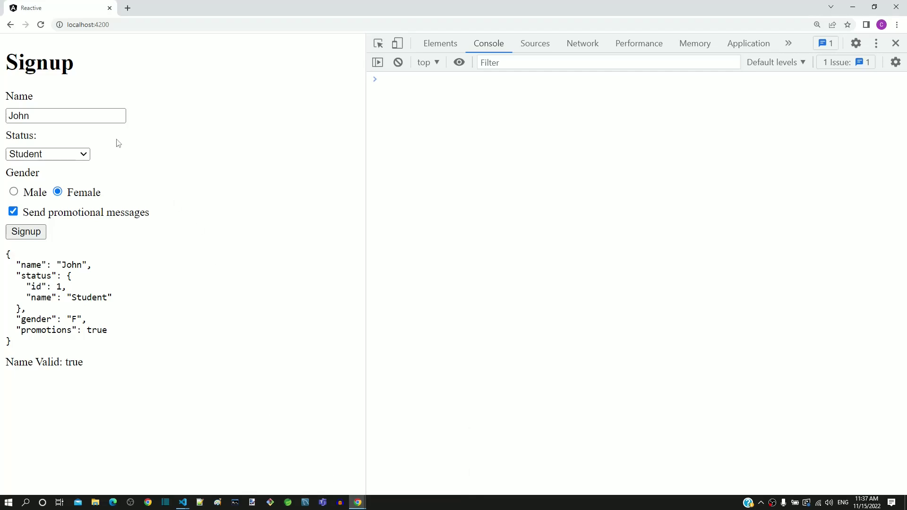
pyautogui.click(81, 118)
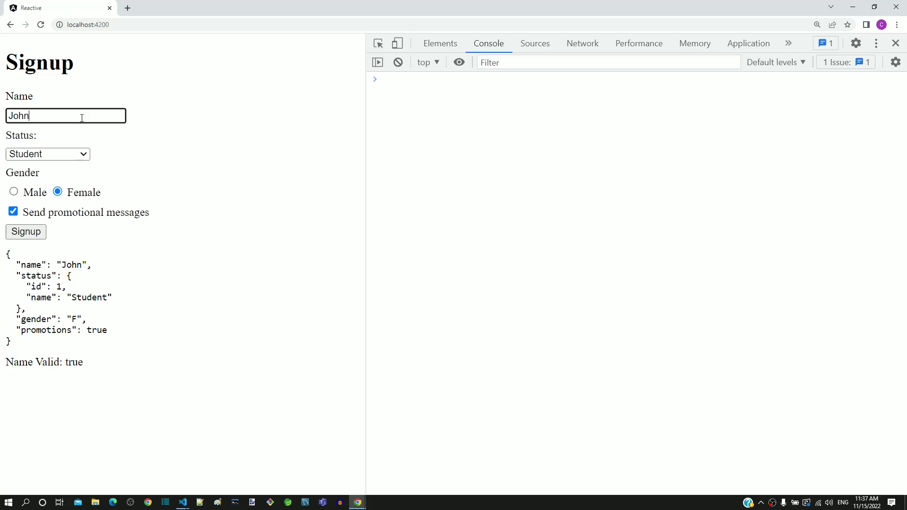
pyautogui.press('BackSpace')
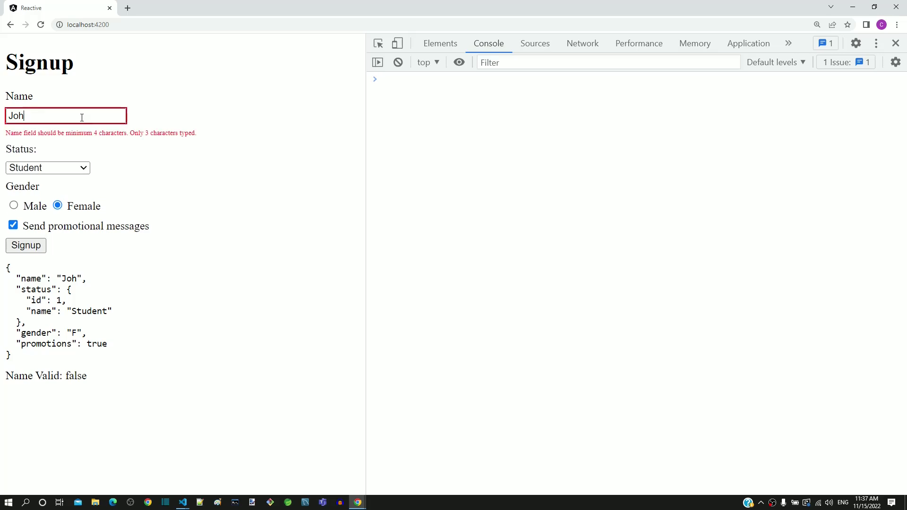
pyautogui.click(31, 249)
pyautogui.click(31, 250)
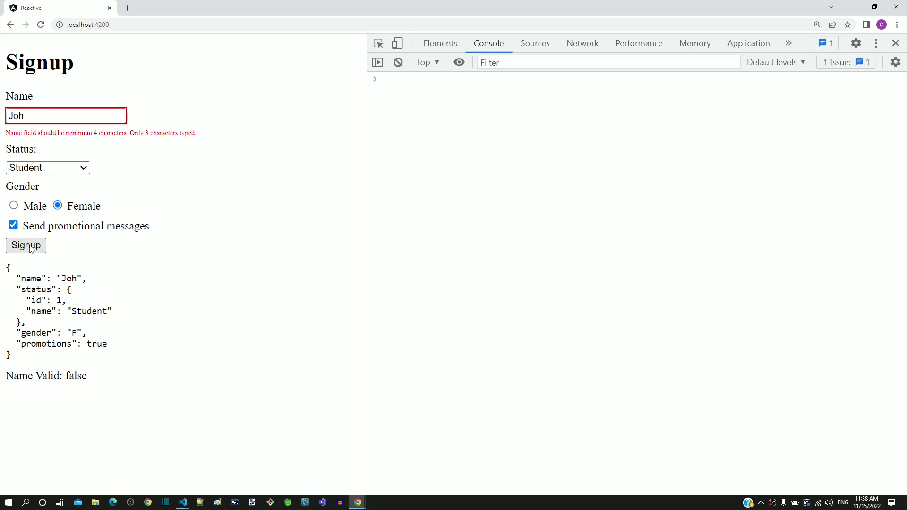
# Restore the name to 'John', submit, and highlight the logged JSON in the Console.
pyautogui.click(38, 118)
pyautogui.write('n')
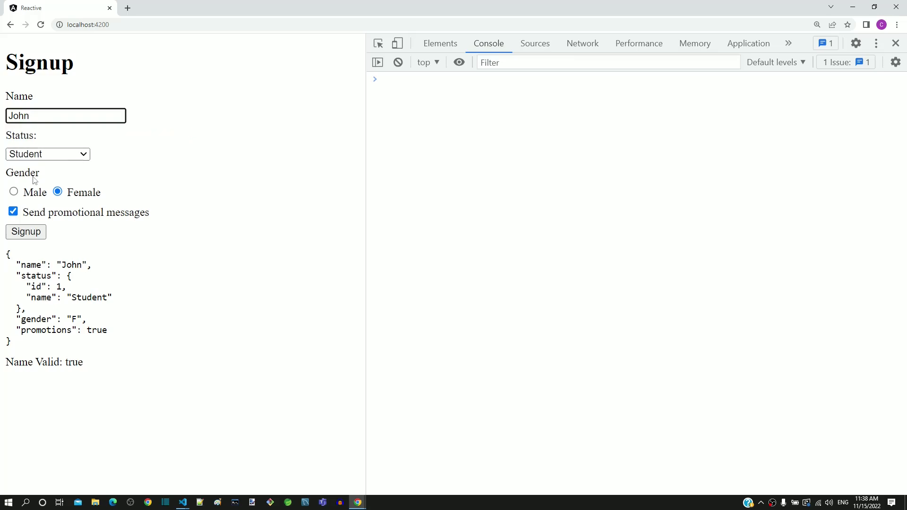
pyautogui.click(28, 237)
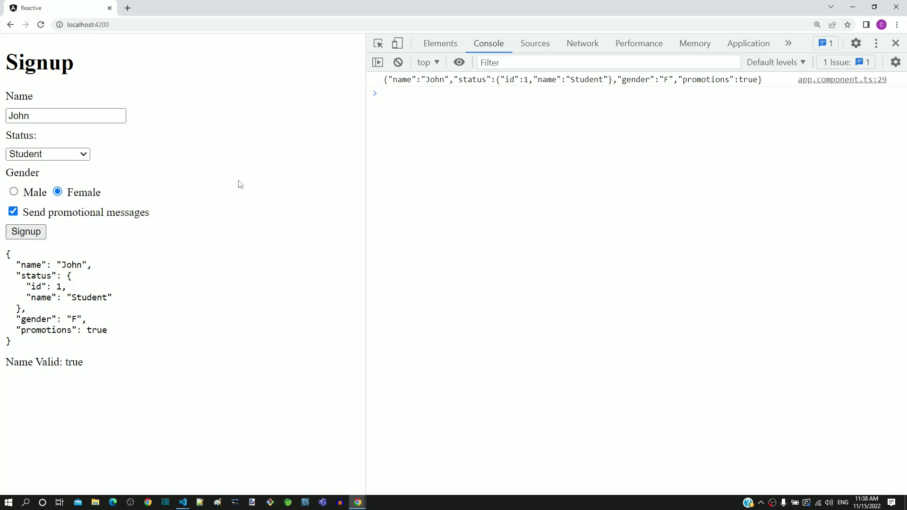
pyautogui.moveTo(383, 80); pyautogui.dragTo(767, 81)
pyautogui.click(465, 117)
# In the component, highlight the logged form.value and the backend placeholder comment.
pyautogui.click(853, 7)
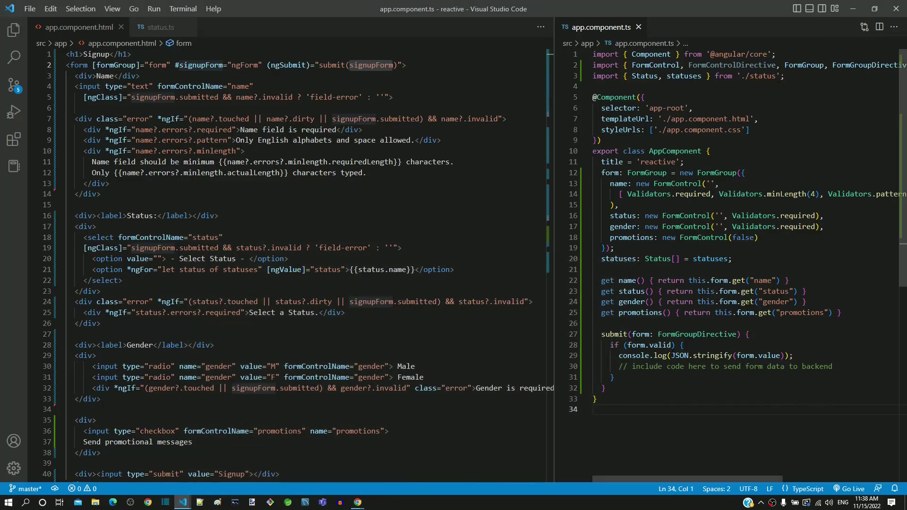
pyautogui.moveTo(741, 357); pyautogui.dragTo(781, 356)
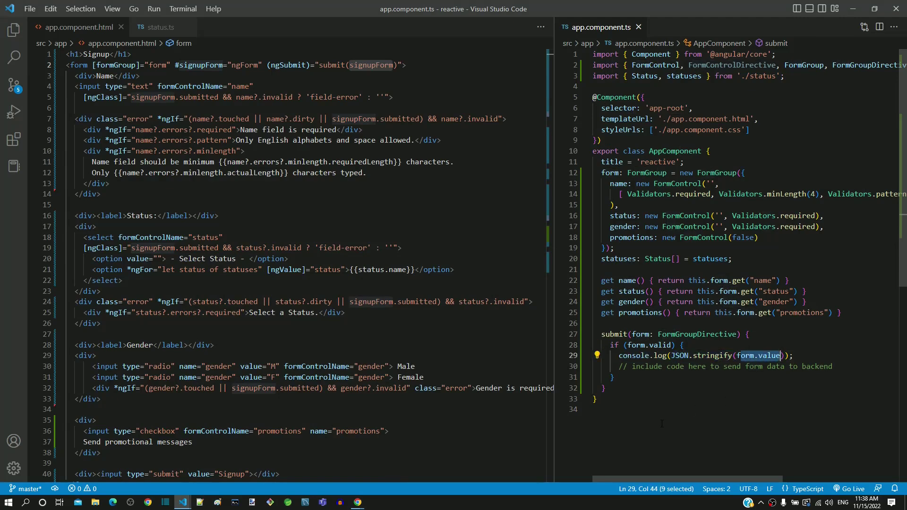
pyautogui.click(615, 430)
pyautogui.moveTo(619, 367); pyautogui.dragTo(835, 366)
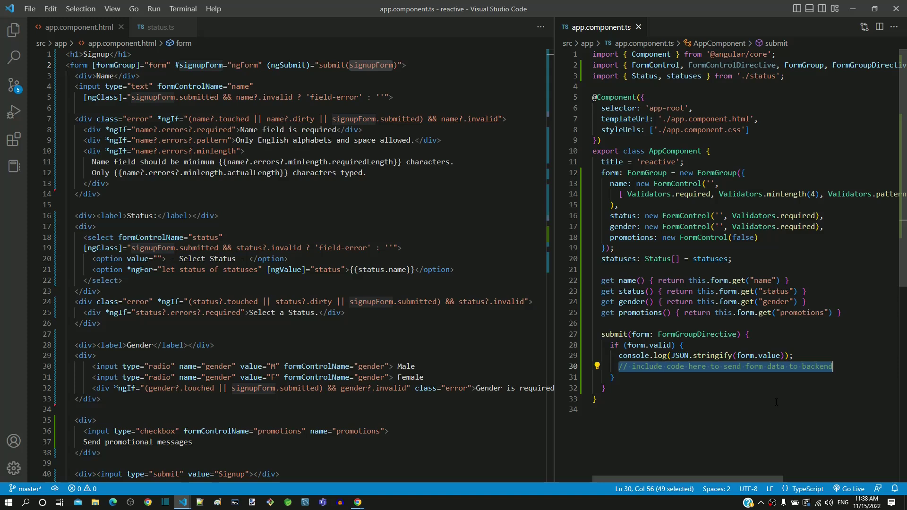
pyautogui.click(656, 412)
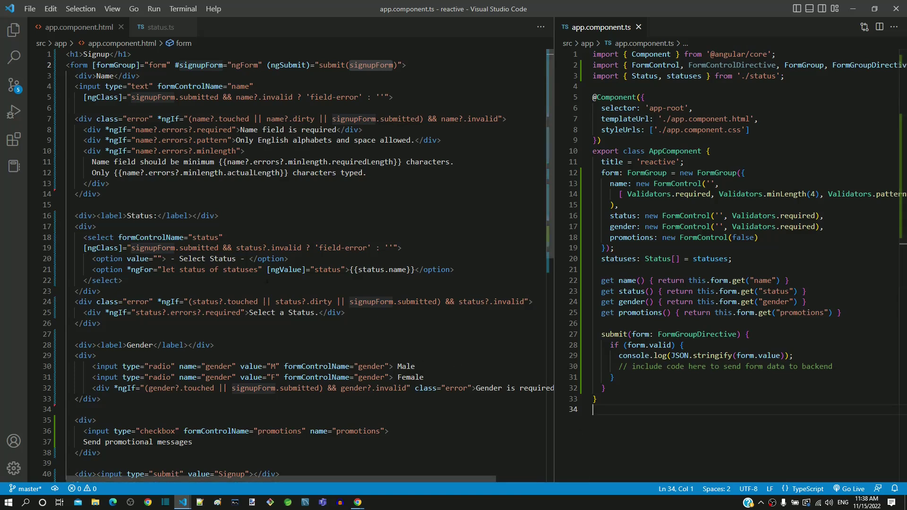
# Highlight the (ngSubmit) binding in app.component.html and the component's submit method.
pyautogui.click(78, 27)
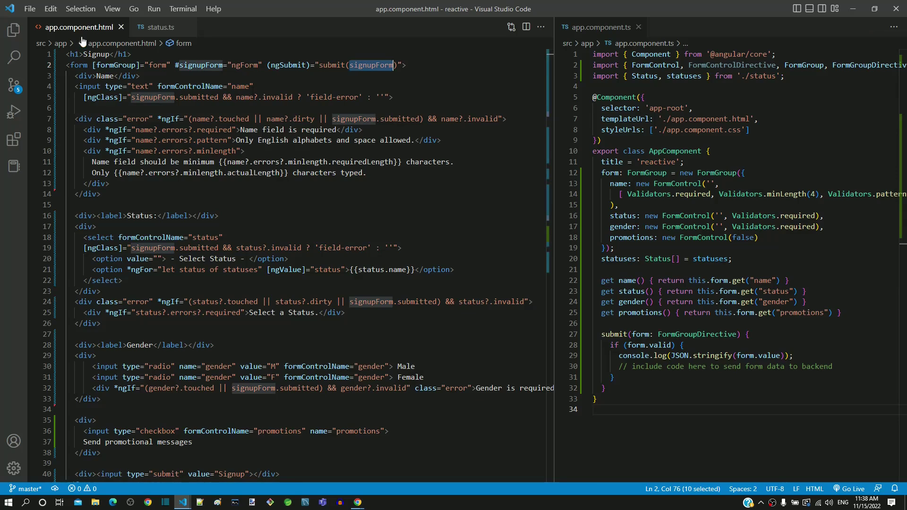
pyautogui.moveTo(264, 64); pyautogui.dragTo(403, 64)
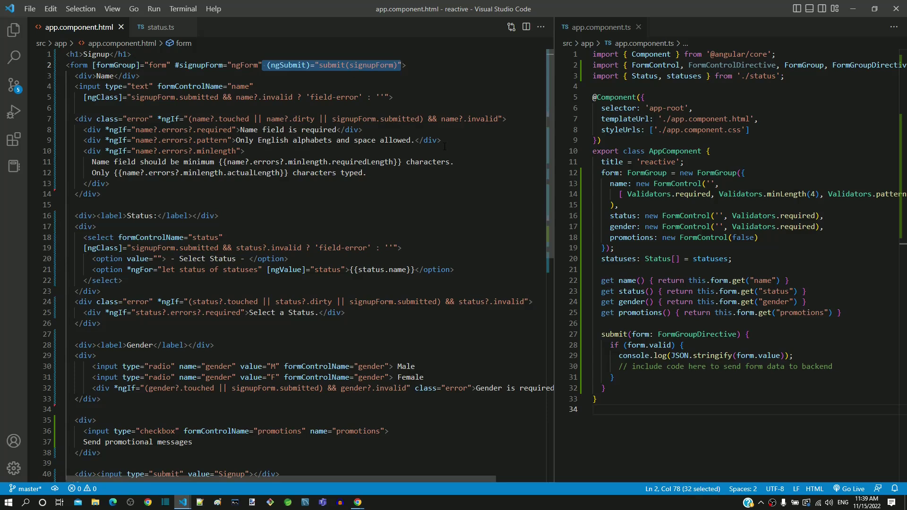
pyautogui.click(601, 410)
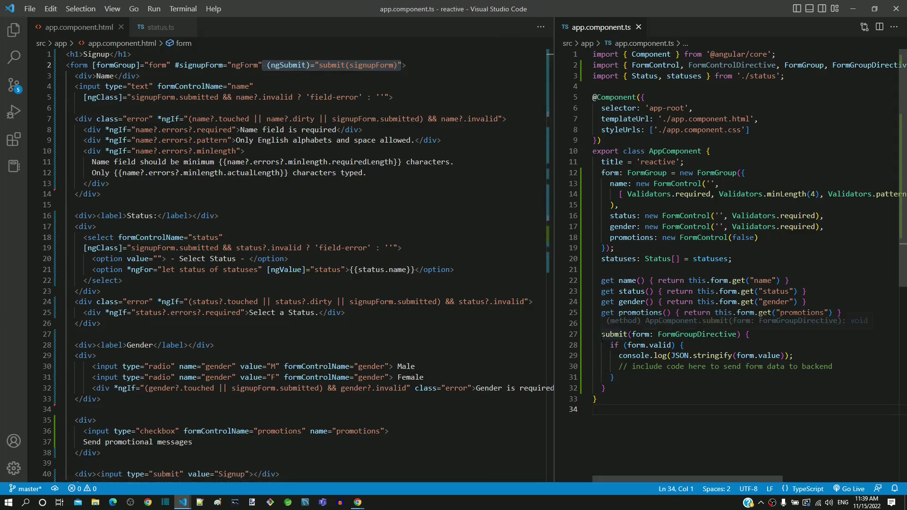
pyautogui.moveTo(602, 333); pyautogui.dragTo(627, 388)
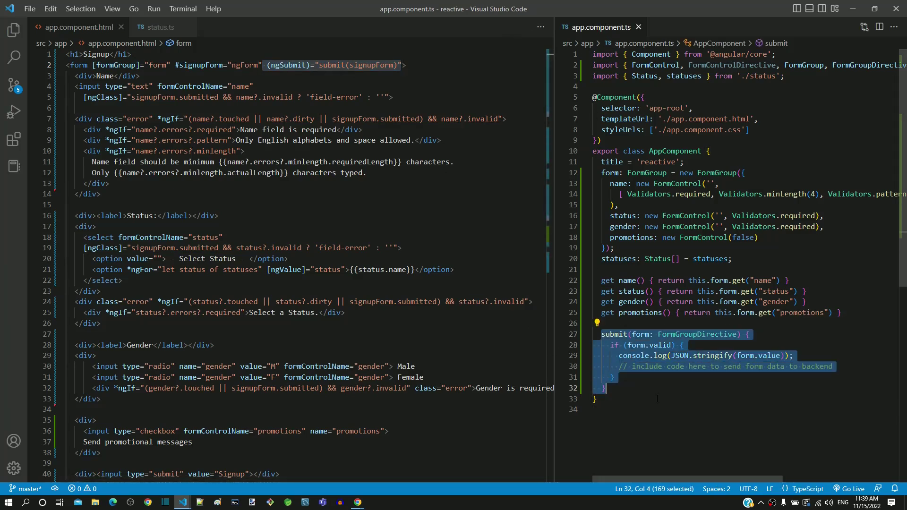